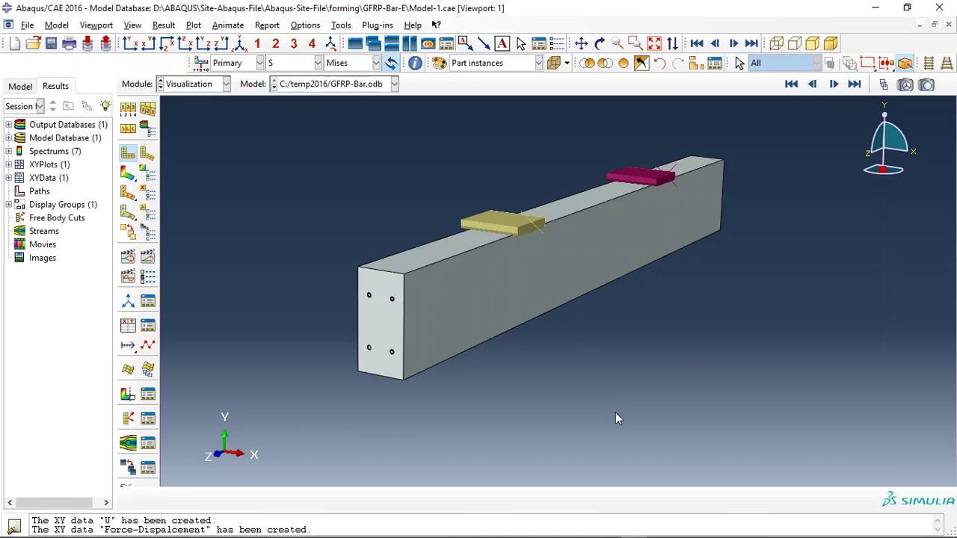
# - Fit the whole beam in view and plot its S, Mises stress contours on the deformed shape
pyautogui.scroll(-3, 437, 275)
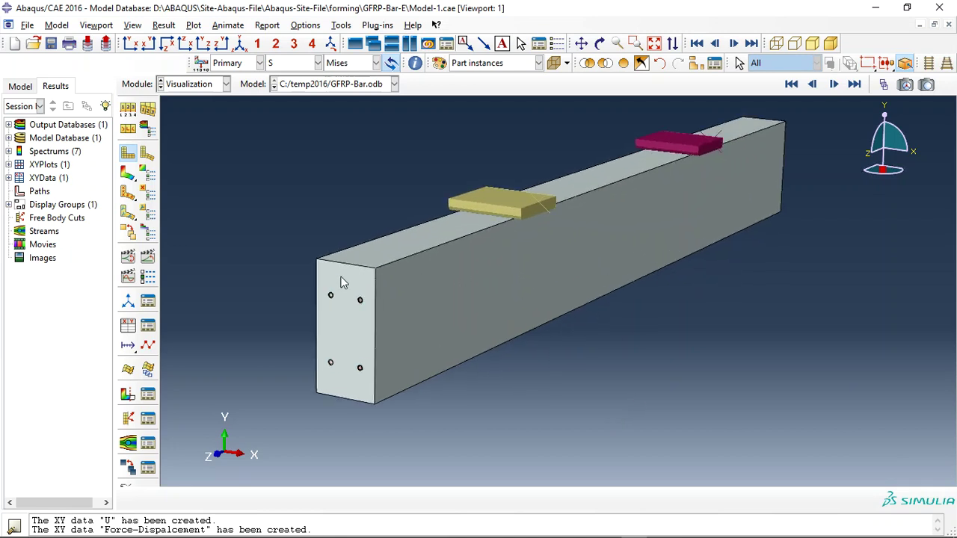
pyautogui.scroll(-5, 349, 355)
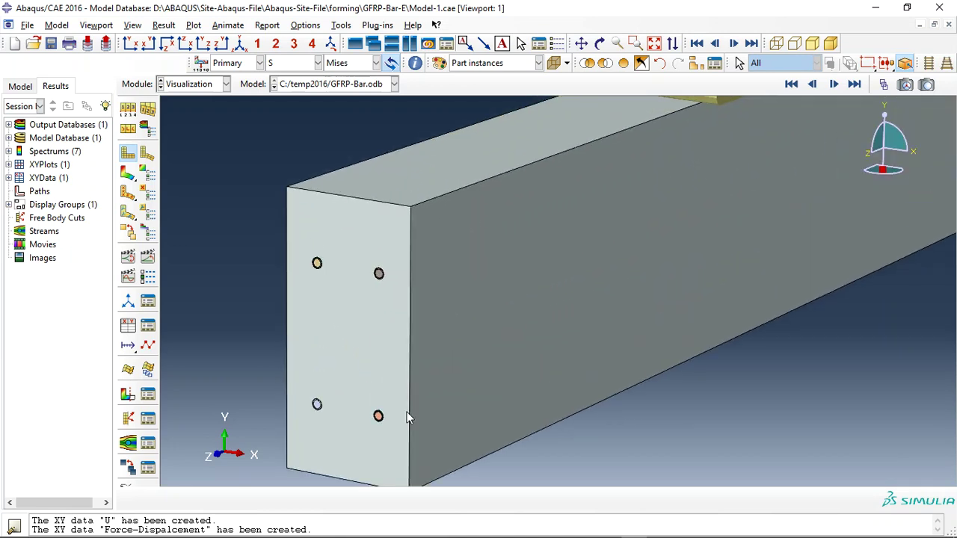
pyautogui.scroll(-6, 377, 233)
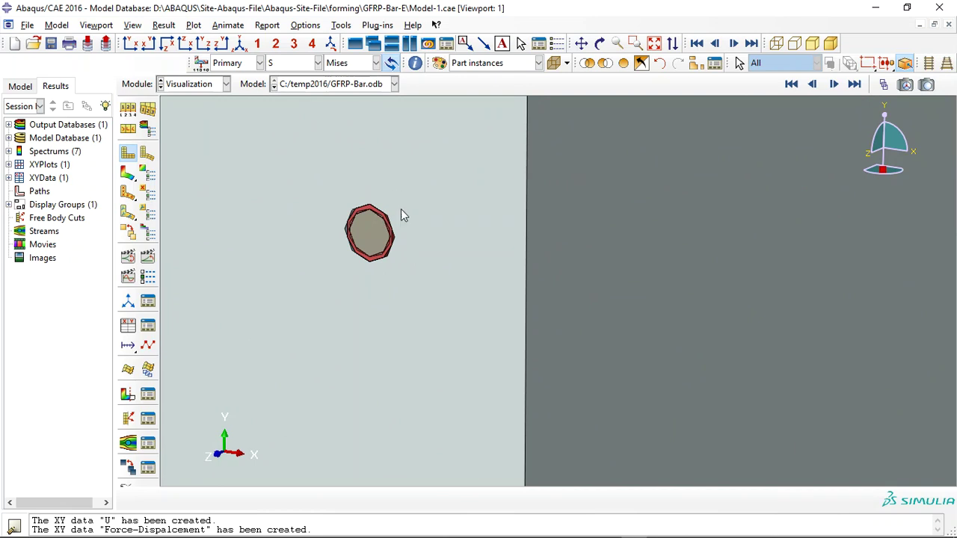
pyautogui.click(653, 42)
pyautogui.click(128, 173)
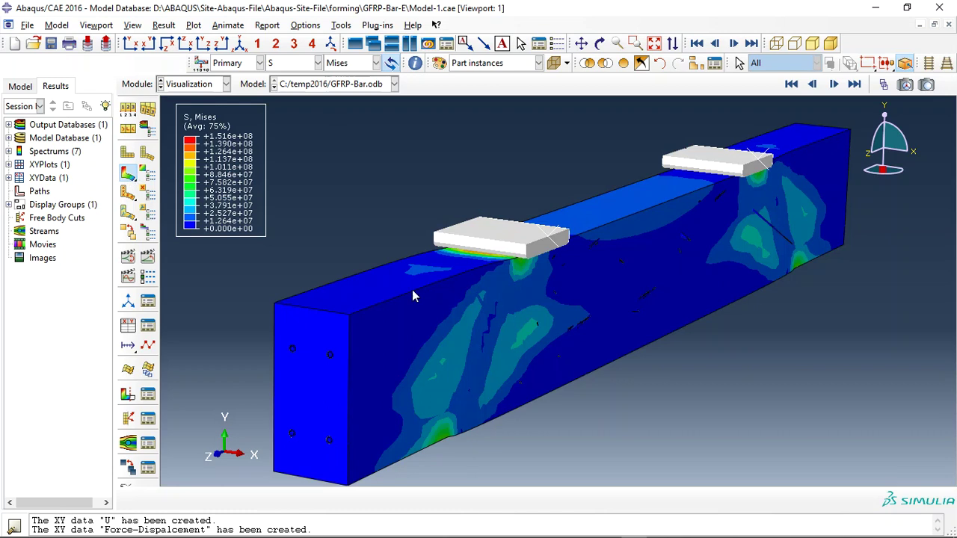
# - Isolate the concrete beam and slice it with a view cut along X to inspect its interior
pyautogui.click(587, 62)
pyautogui.click(390, 249)
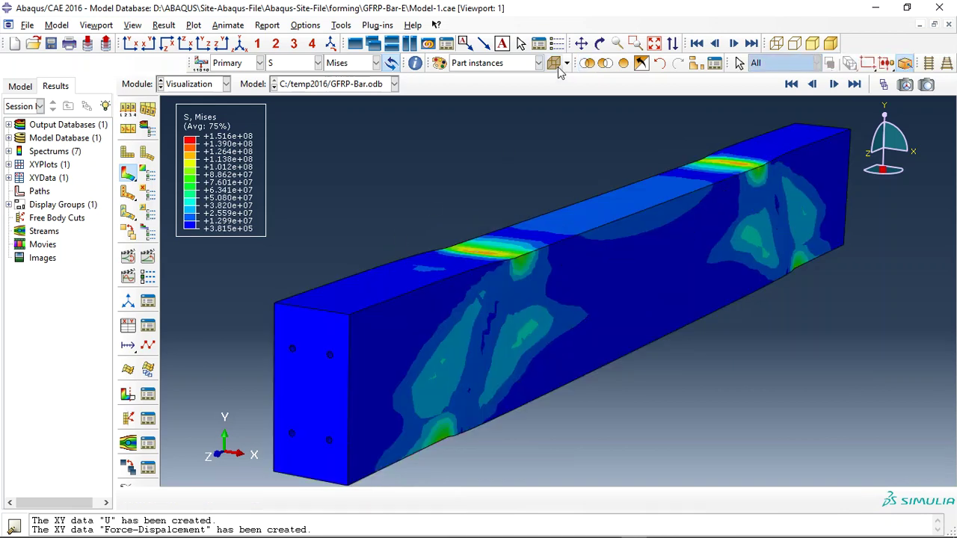
pyautogui.click(599, 42)
pyautogui.moveTo(597, 338); pyautogui.dragTo(127, 396)
pyautogui.click(127, 395)
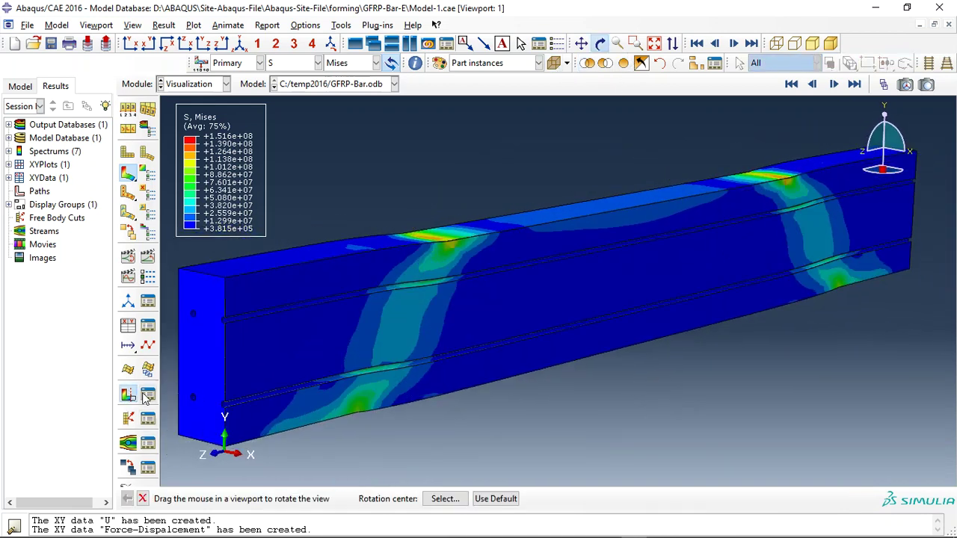
pyautogui.moveTo(242, 344); pyautogui.dragTo(187, 341)
pyautogui.click(273, 120)
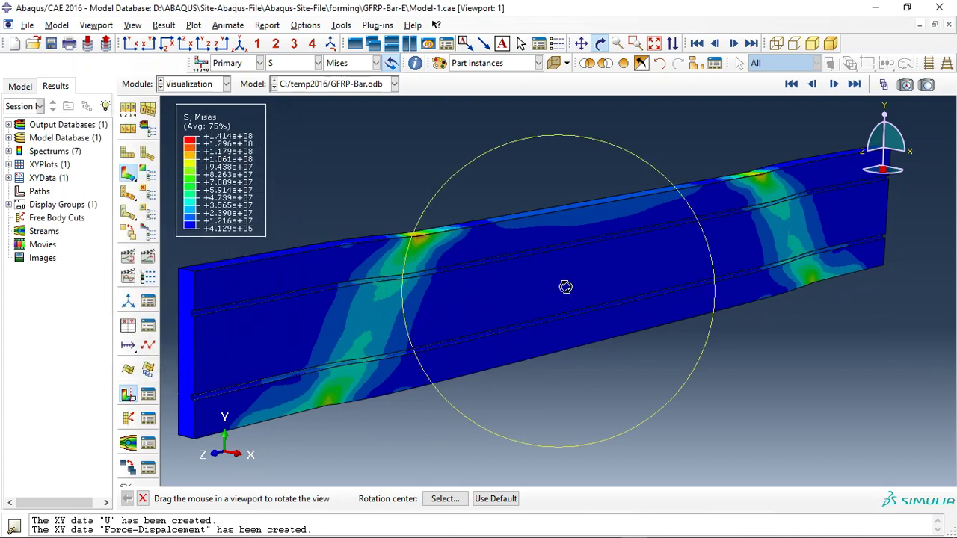
pyautogui.moveTo(566, 284); pyautogui.dragTo(486, 269)
# - Switch the contours to plastic strain PE and remove the view cut to show the full beam
pyautogui.click(295, 63)
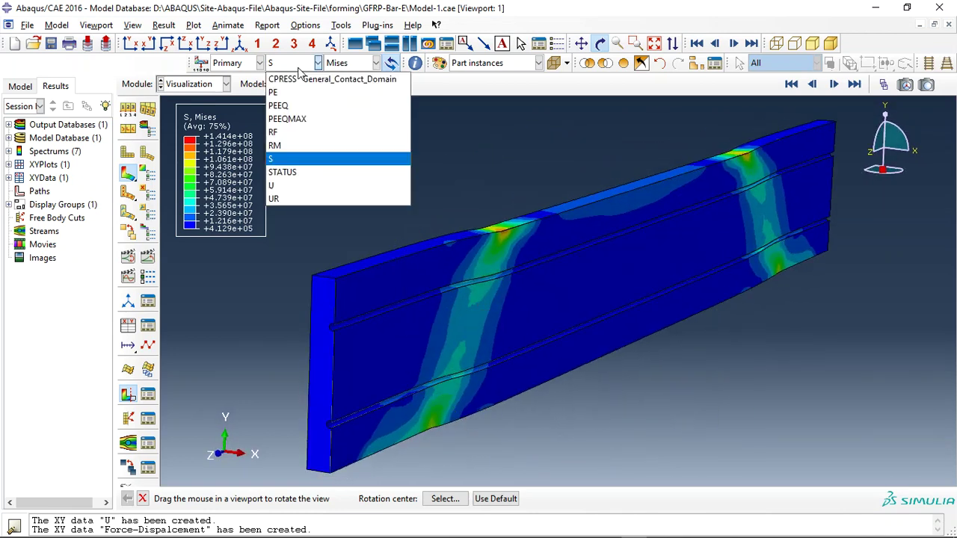
pyautogui.click(314, 104)
pyautogui.moveTo(496, 316); pyautogui.dragTo(463, 312)
pyautogui.click(127, 396)
pyautogui.moveTo(551, 231); pyautogui.dragTo(544, 204)
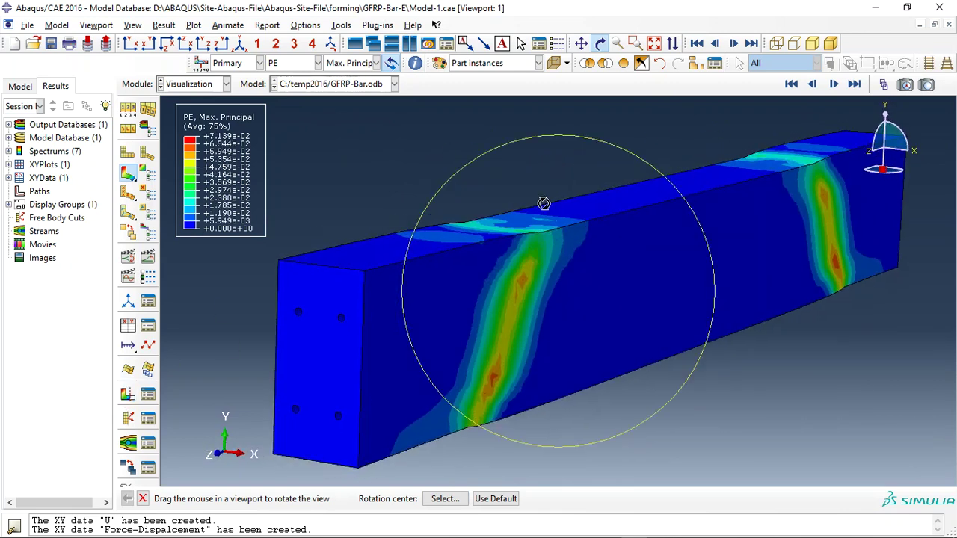
# - Create a display group showing only the four GFRP bar instances
pyautogui.click(705, 65)
pyautogui.moveTo(125, 159); pyautogui.dragTo(127, 196)
pyautogui.click(24, 476)
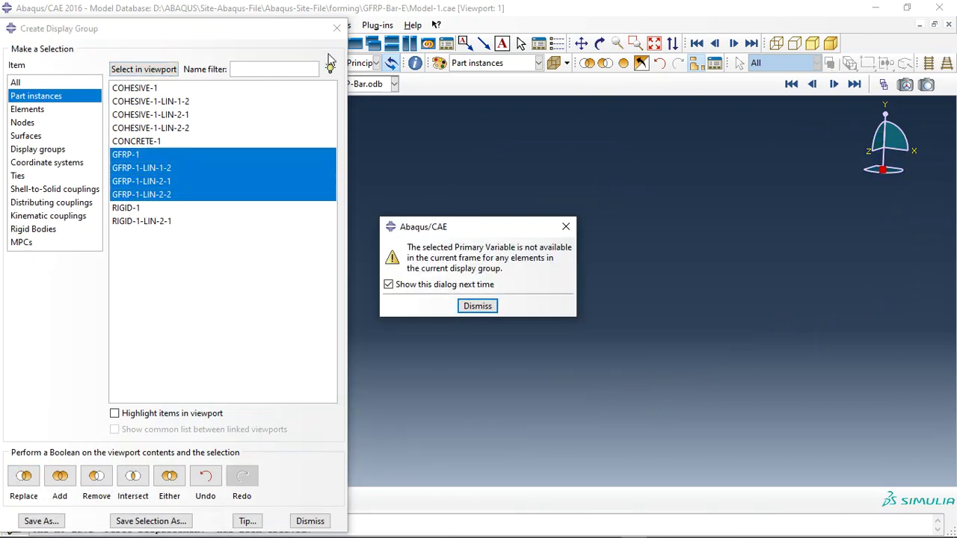
# - Dismiss the unavailable-variable warning and plot Mises stress S on the four GFRP bars
pyautogui.click(478, 308)
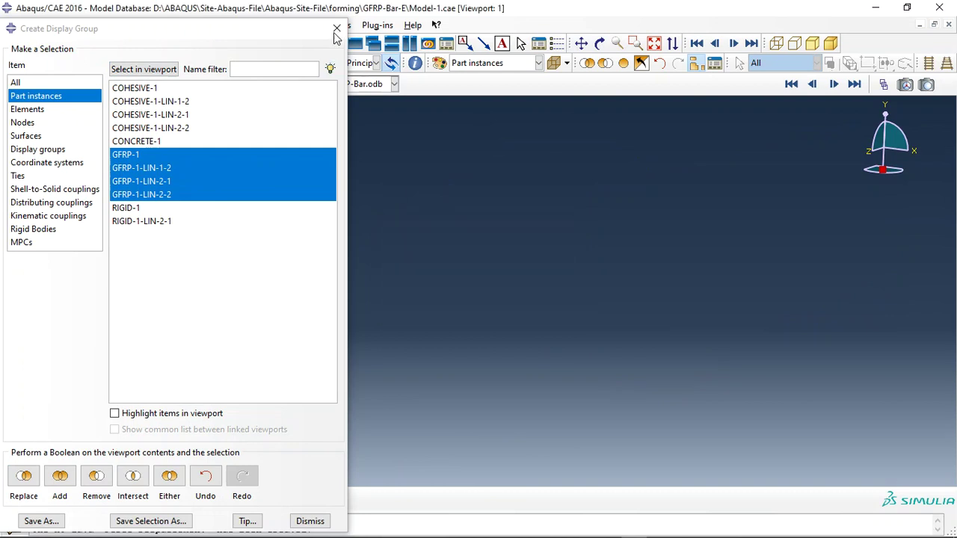
pyautogui.click(337, 29)
pyautogui.click(296, 63)
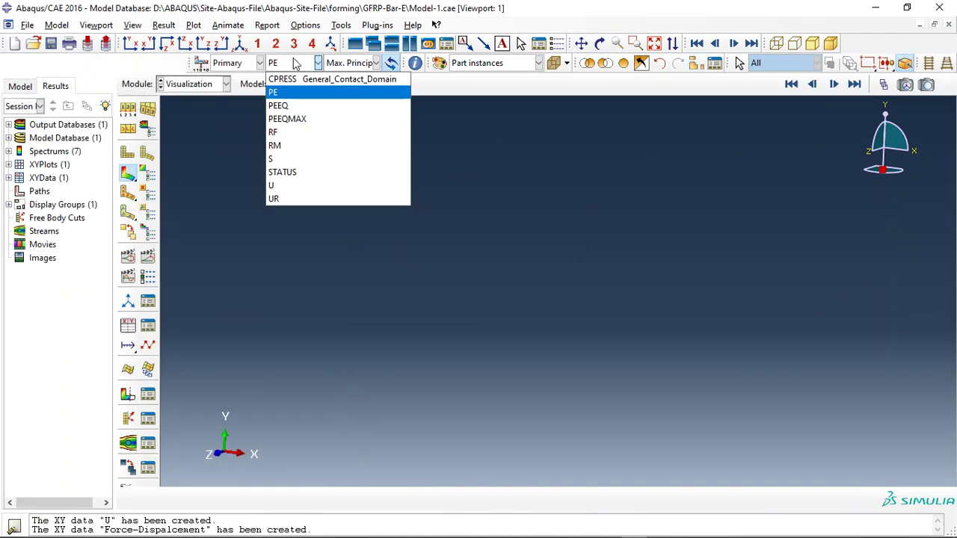
pyautogui.click(295, 158)
# - Show displacement magnitude U on the bars, then switch the contours back to Mises stress S
pyautogui.scroll(8, 532, 289)
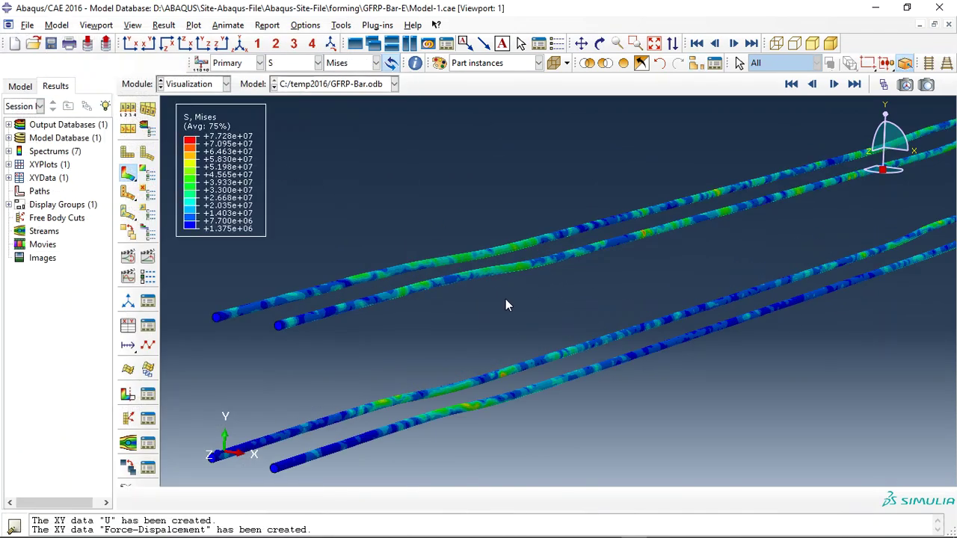
pyautogui.scroll(-10, 497, 295)
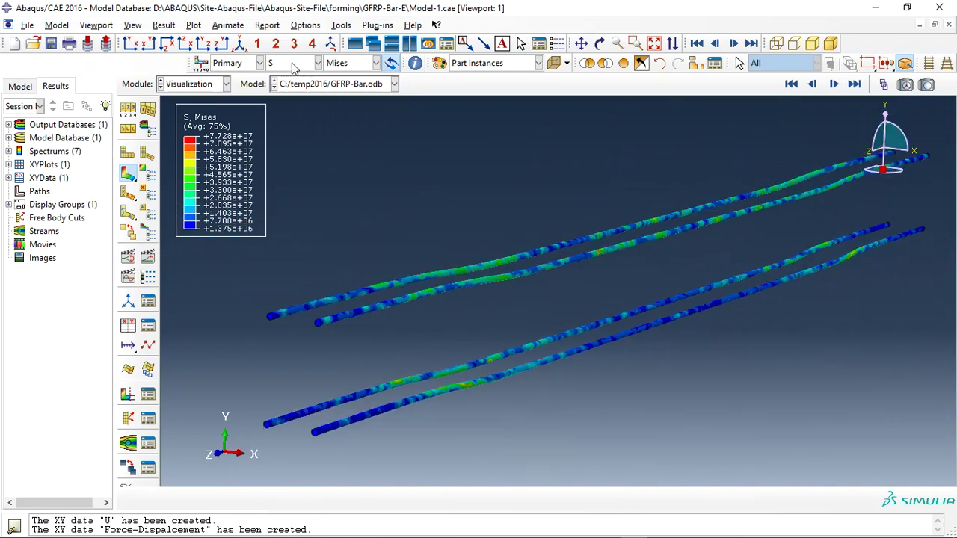
pyautogui.click(291, 63)
pyautogui.click(309, 187)
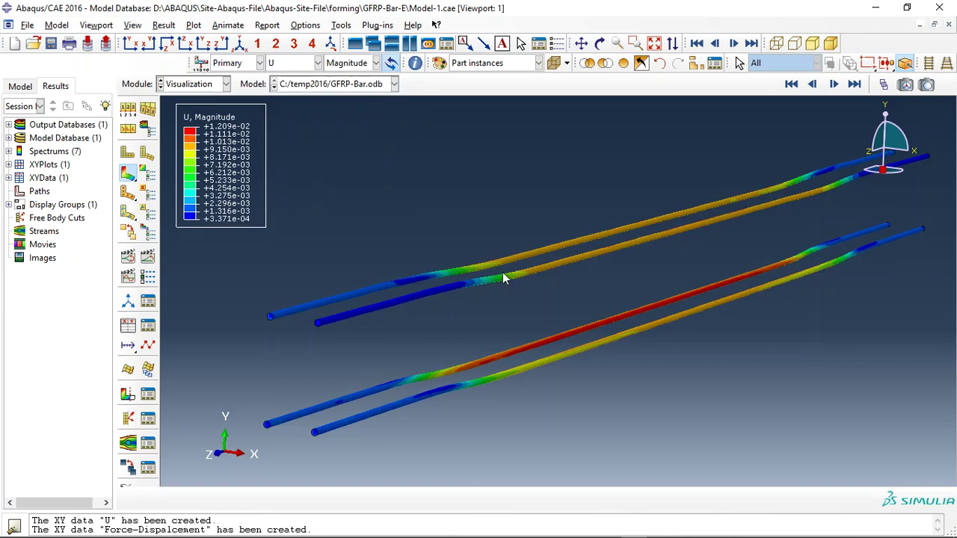
pyautogui.scroll(-2, 448, 224)
pyautogui.click(302, 66)
pyautogui.click(284, 160)
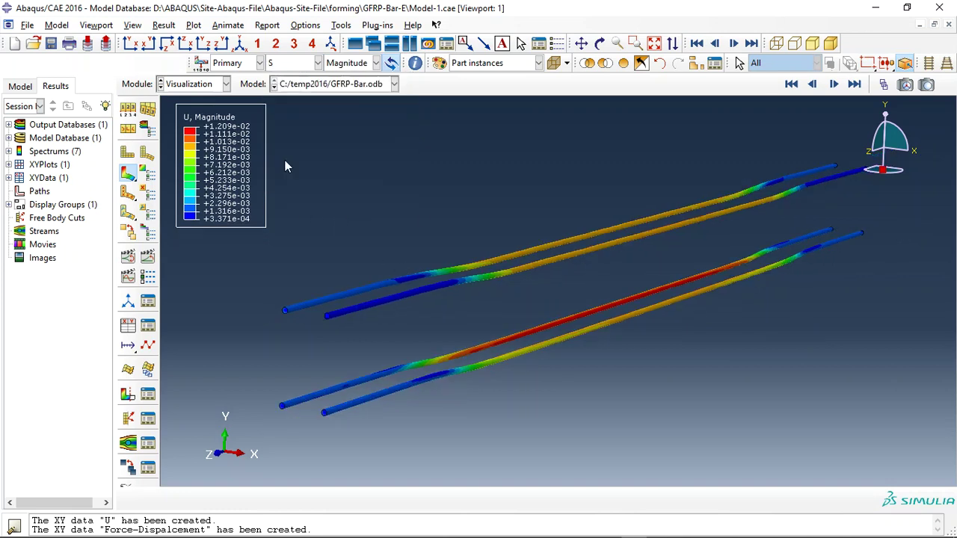
# - Add the four COHESIVE instances to the displayed bars and zoom in on the failed cohesive layers
pyautogui.click(694, 63)
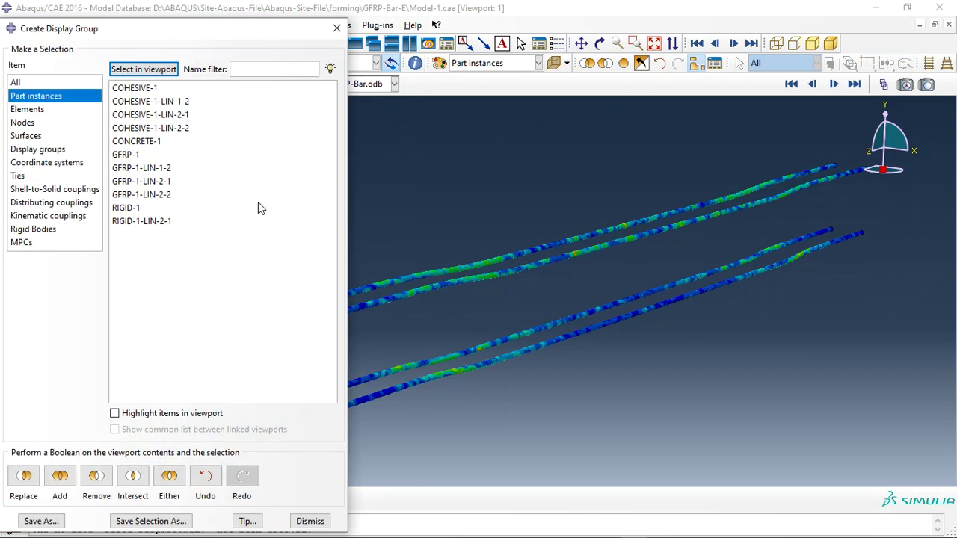
pyautogui.click(133, 89)
pyautogui.moveTo(133, 91); pyautogui.dragTo(132, 129)
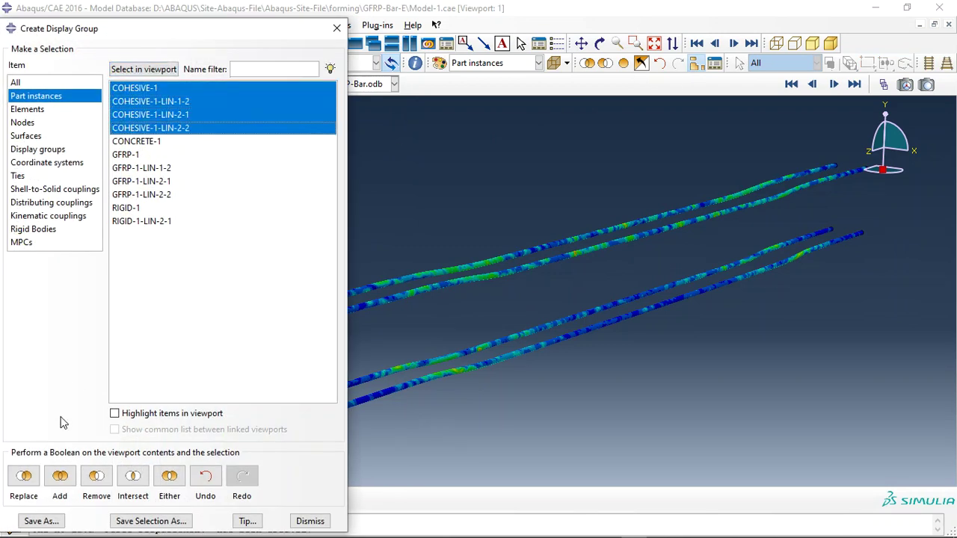
pyautogui.click(60, 476)
pyautogui.click(337, 27)
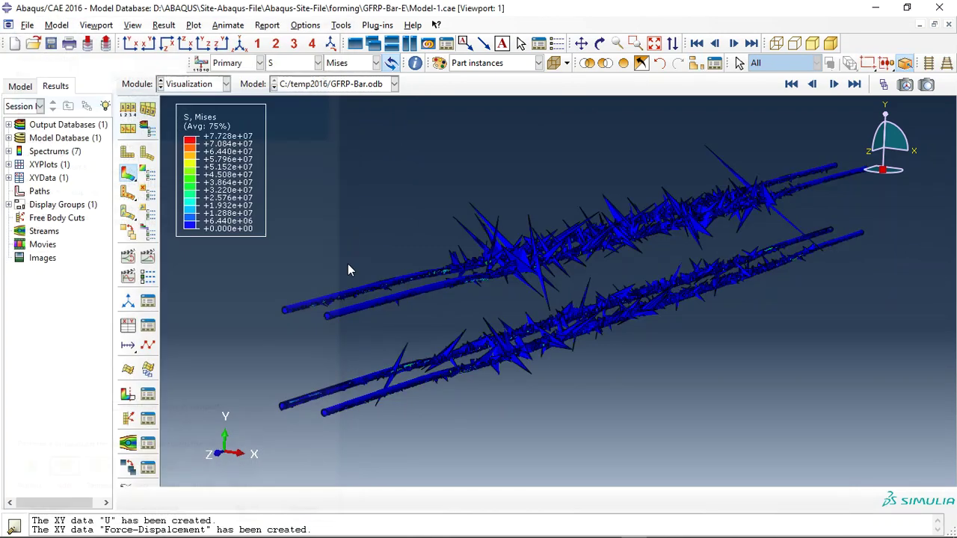
pyautogui.scroll(-8, 348, 269)
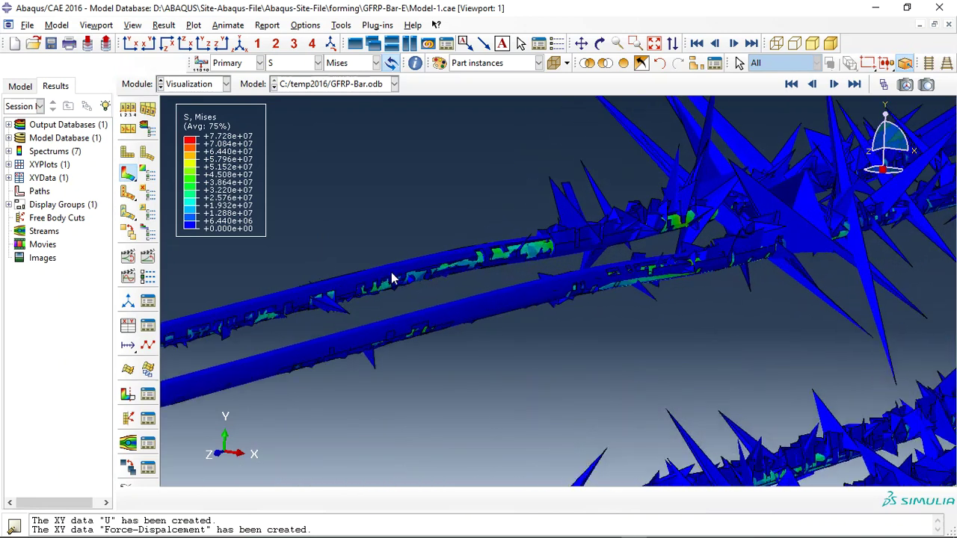
pyautogui.scroll(-5, 392, 278)
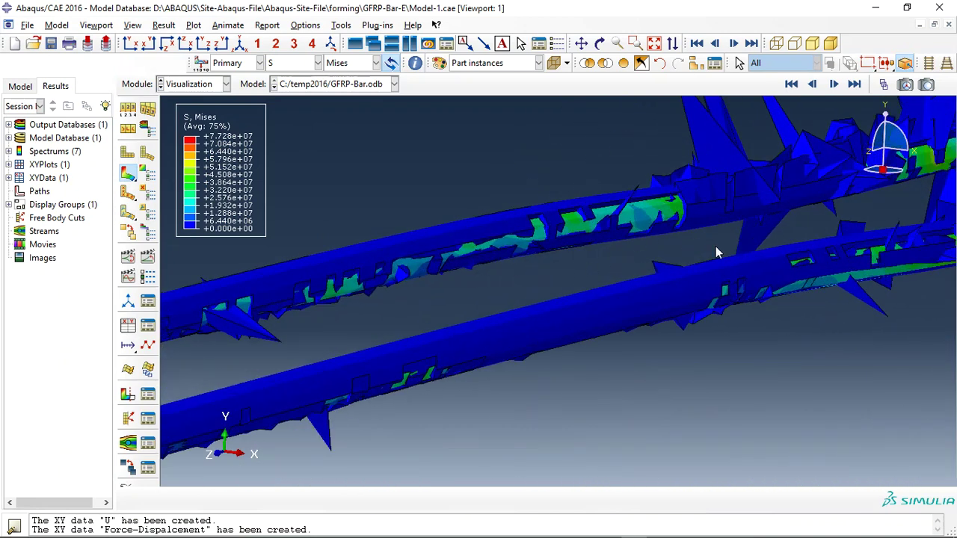
pyautogui.scroll(-4, 747, 261)
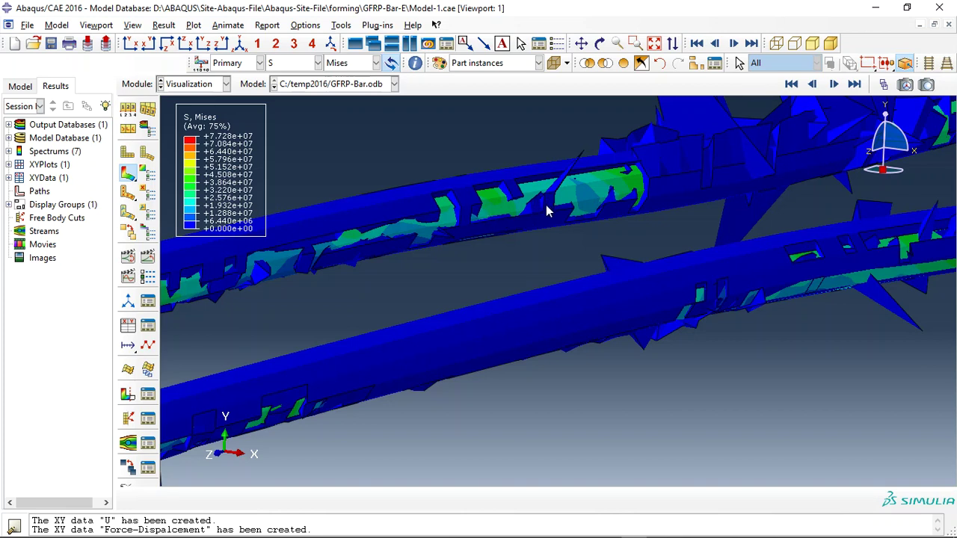
pyautogui.scroll(2, 526, 202)
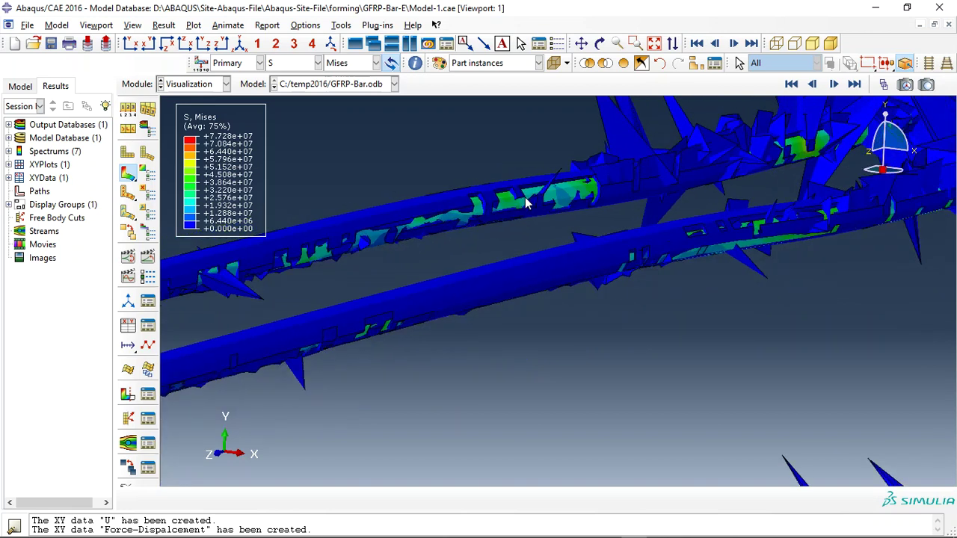
pyautogui.scroll(3, 523, 196)
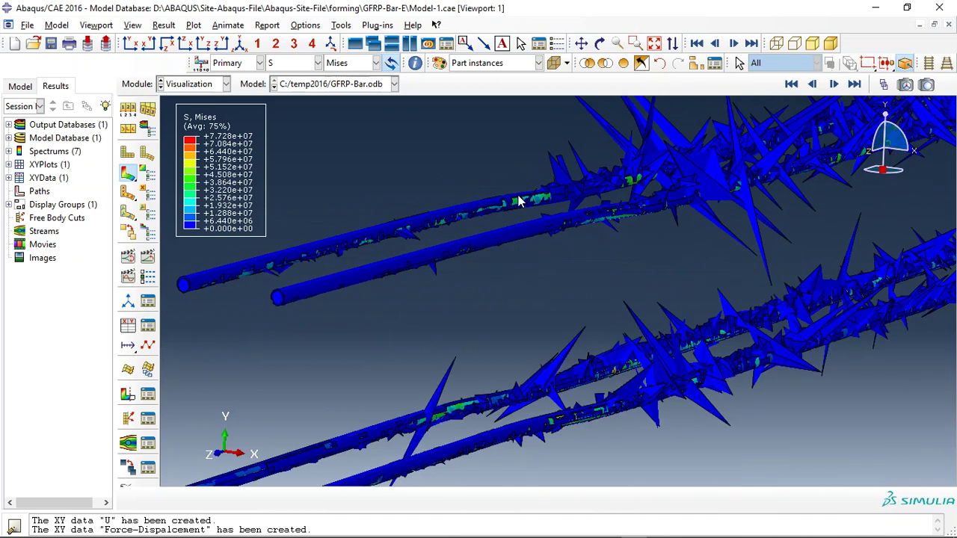
pyautogui.scroll(-6, 437, 257)
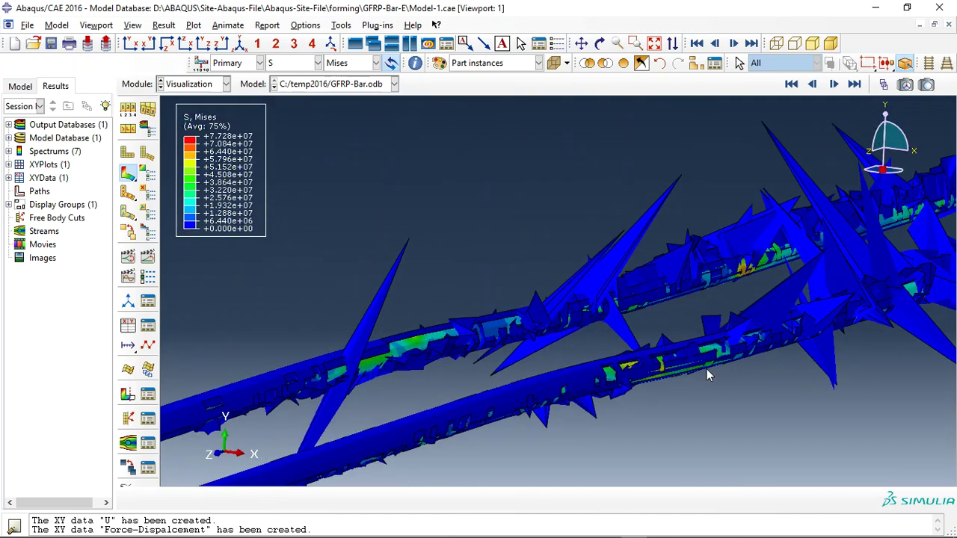
pyautogui.scroll(5, 359, 339)
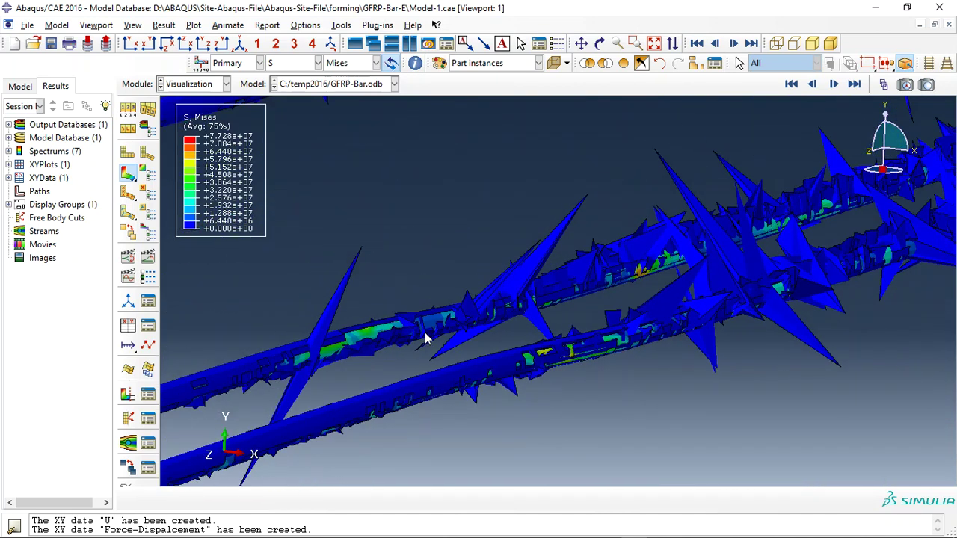
# - Show the whole beam with bars, then only the concrete beam, and bring up the saved XY data
pyautogui.click(557, 65)
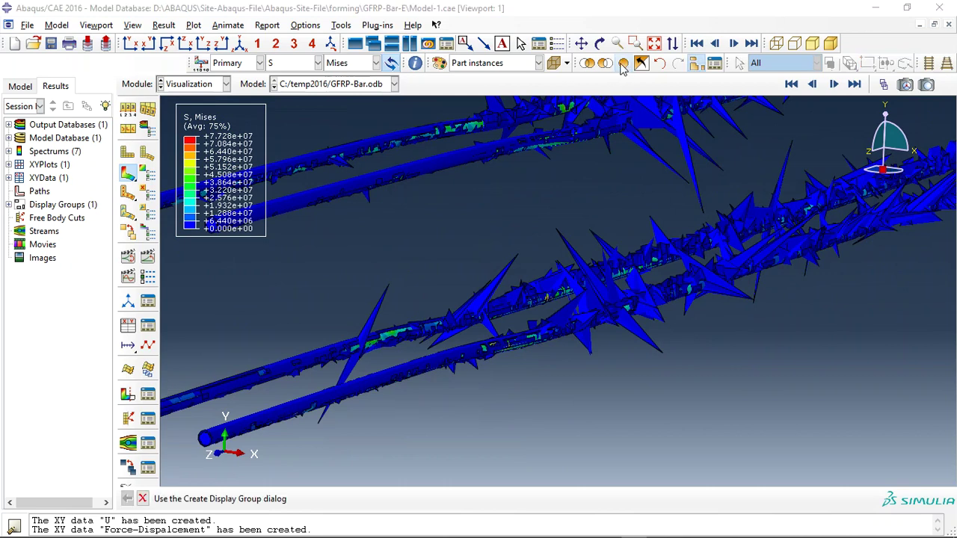
pyautogui.scroll(5, 420, 282)
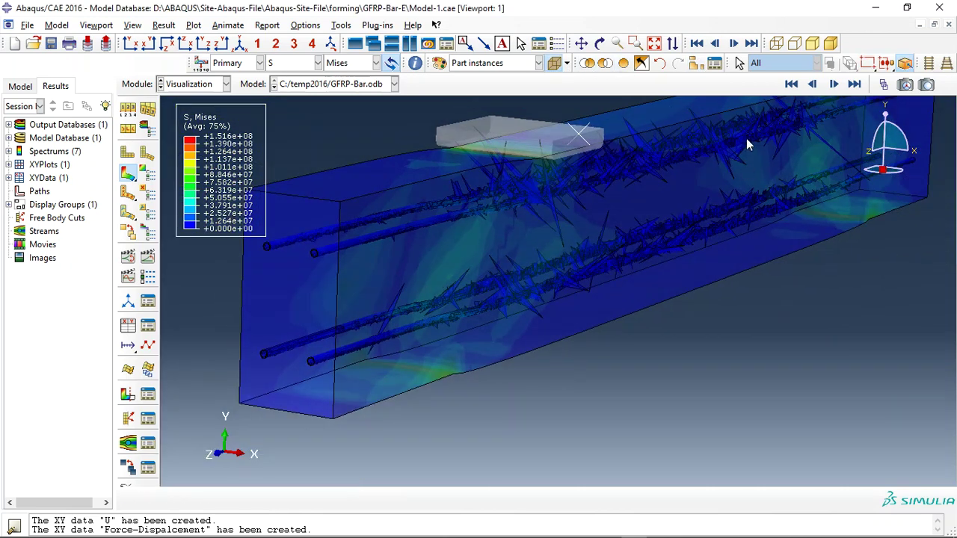
pyautogui.click(554, 65)
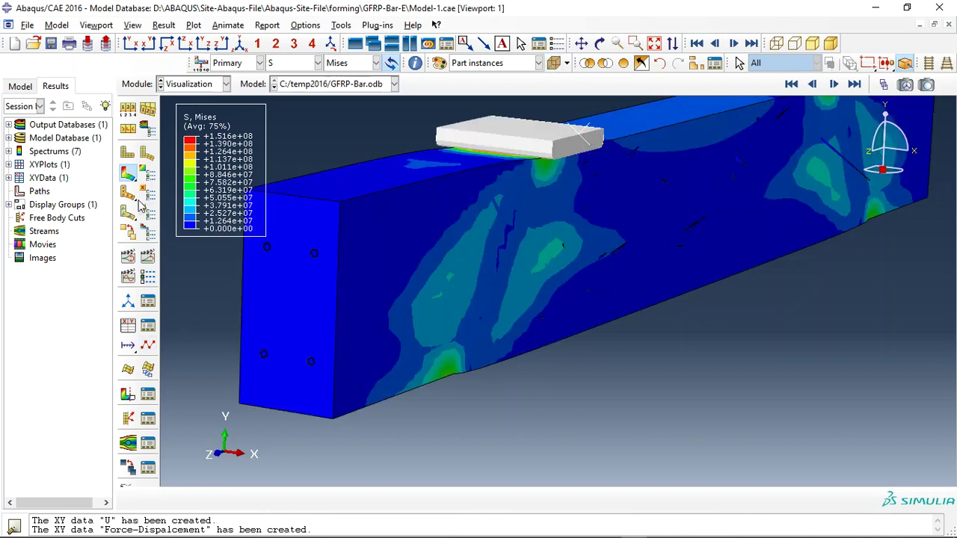
pyautogui.click(147, 327)
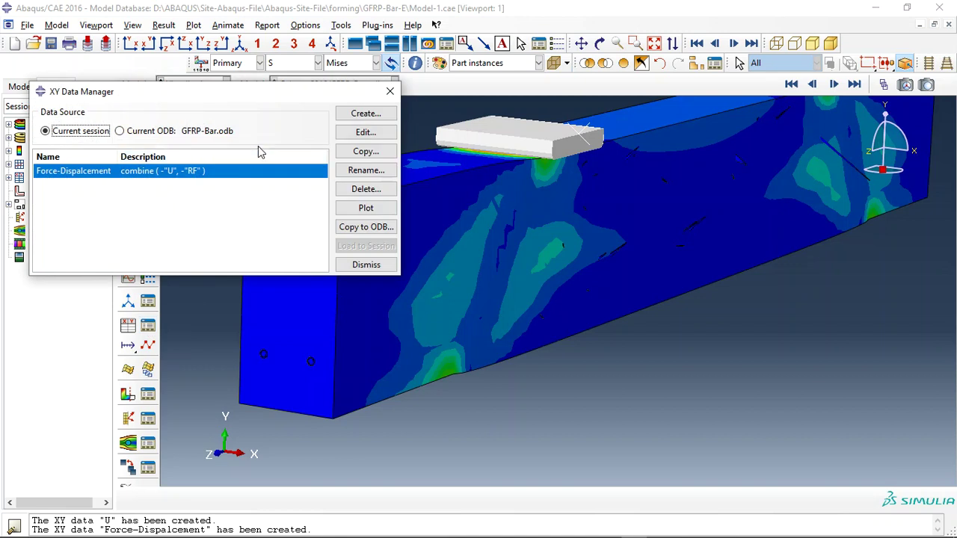
# - Plot the Force-Dispalcement curve, then zoom out to the beam's Mises contour with both loading plates
pyautogui.click(363, 207)
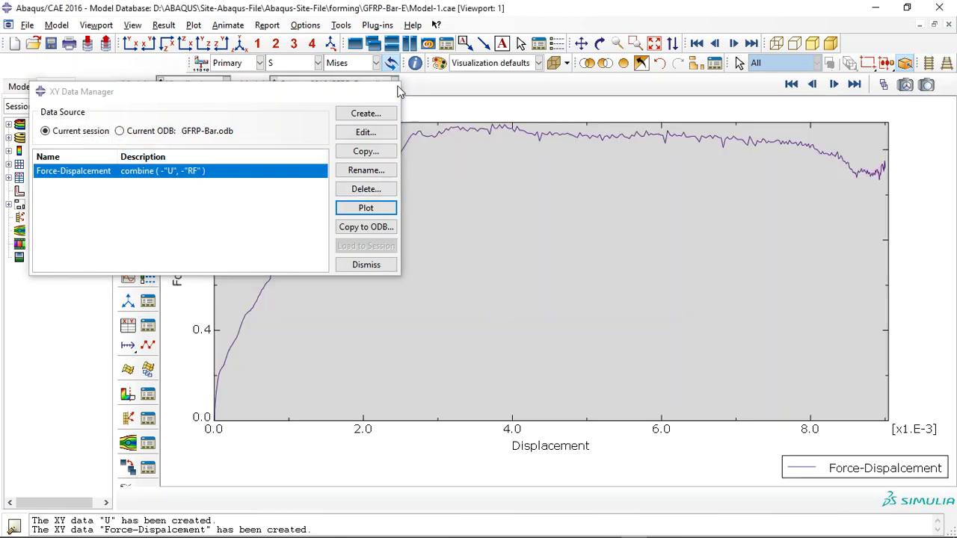
pyautogui.click(376, 263)
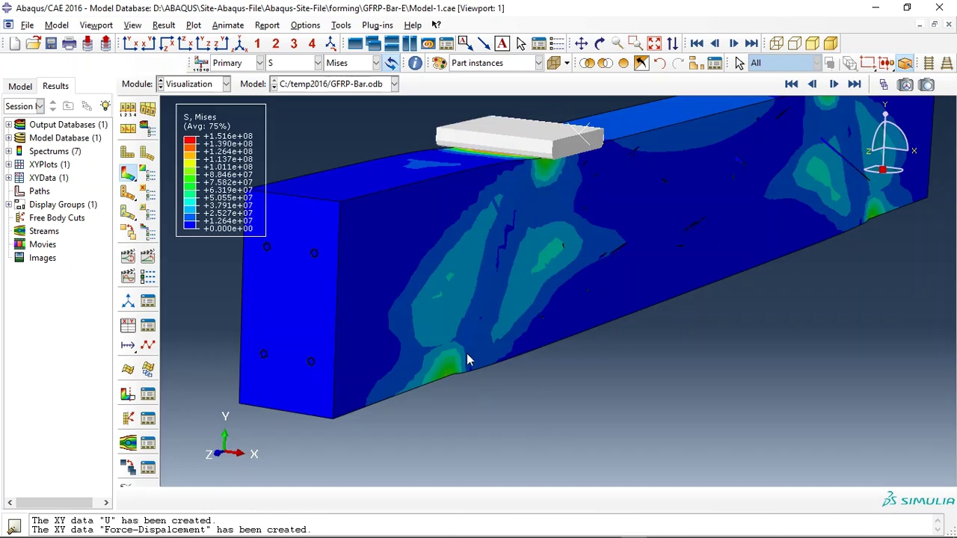
pyautogui.scroll(-3, 468, 359)
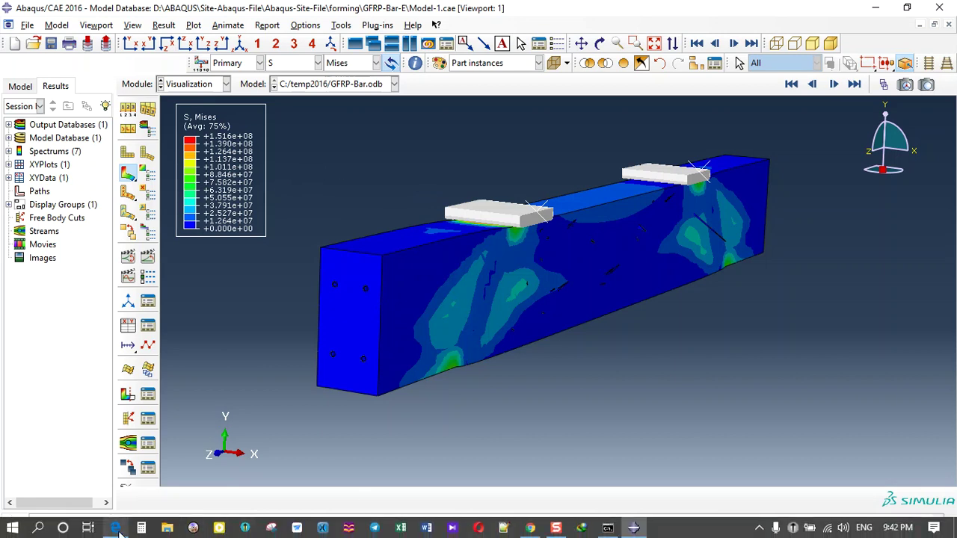
# - In Edge's abaqusfem.com home tab, open the post on dynamic bending of a GFRP-reinforced UHPC beam
pyautogui.click(115, 527)
pyautogui.scroll(-5, 142, 499)
pyautogui.click(116, 11)
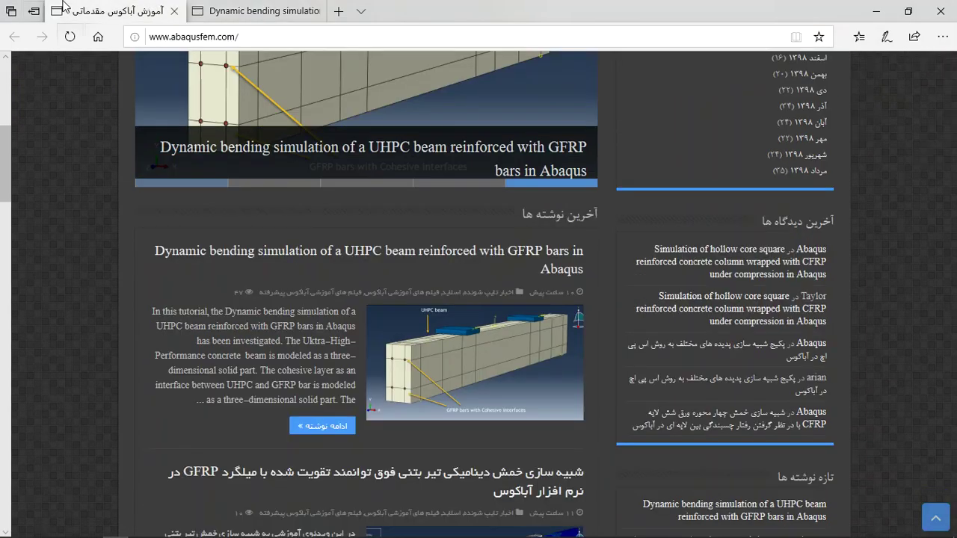
pyautogui.moveTo(246, 36); pyautogui.dragTo(166, 38)
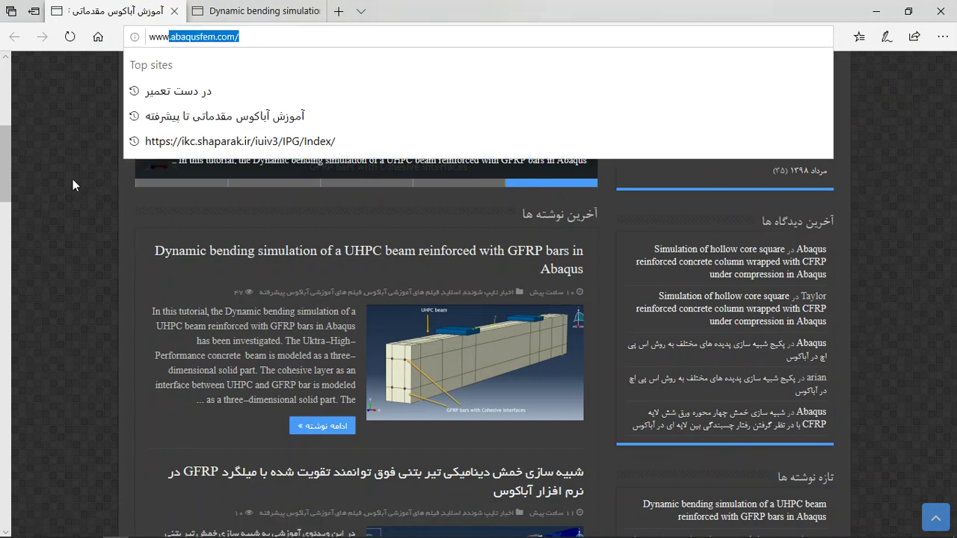
pyautogui.click(55, 190)
pyautogui.scroll(-1, 224, 215)
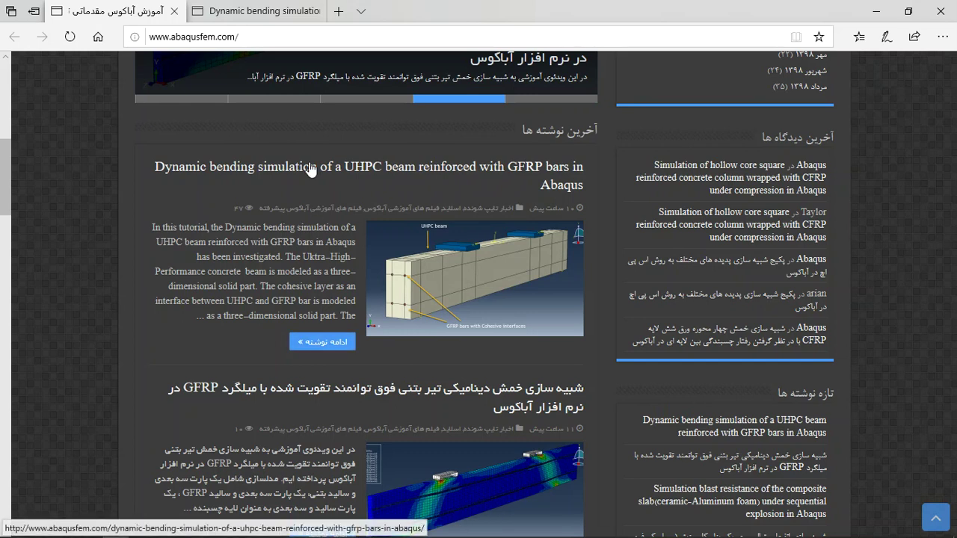
pyautogui.click(308, 345)
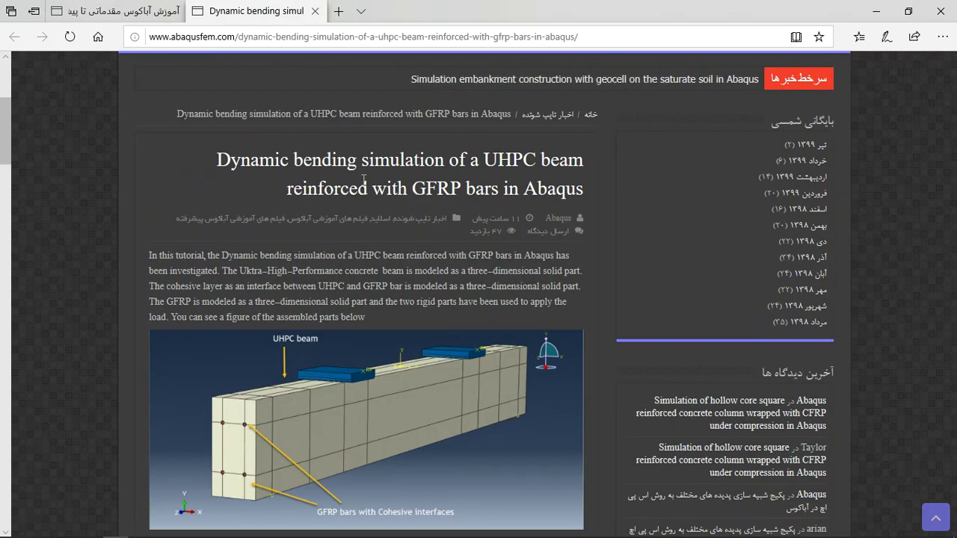
# - Scroll past the result figures to the Thirty US Dollars purchase details and highlight the word PayPal
pyautogui.scroll(-1, 303, 192)
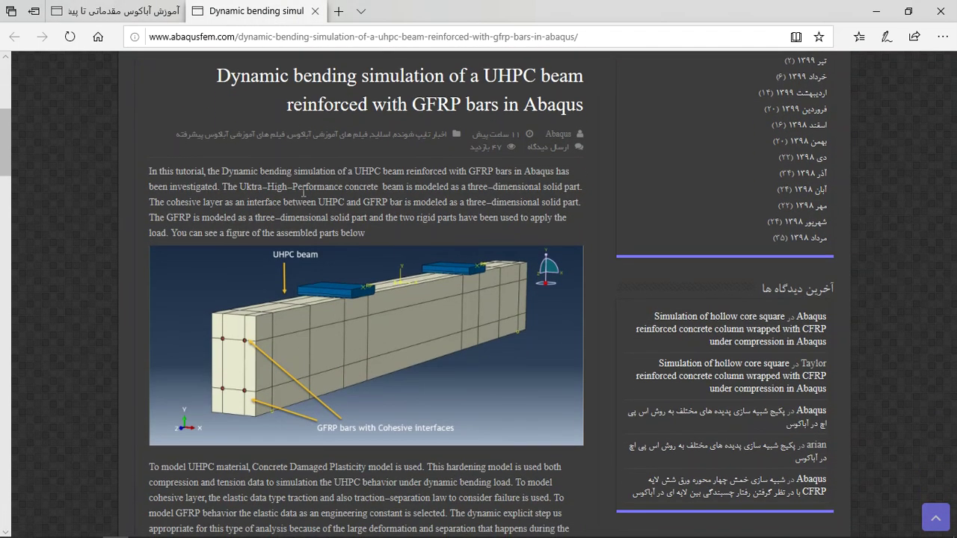
pyautogui.scroll(-3, 341, 233)
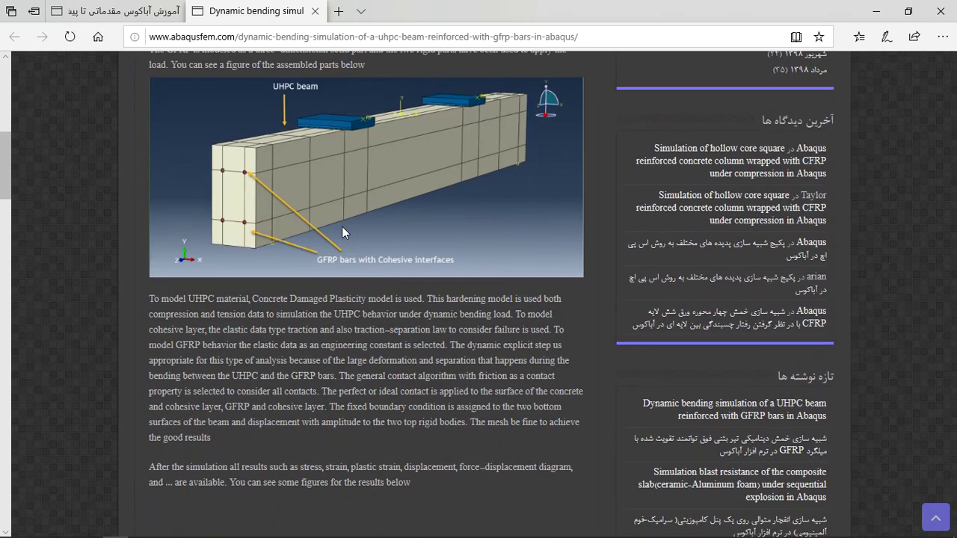
pyautogui.scroll(-1, 340, 237)
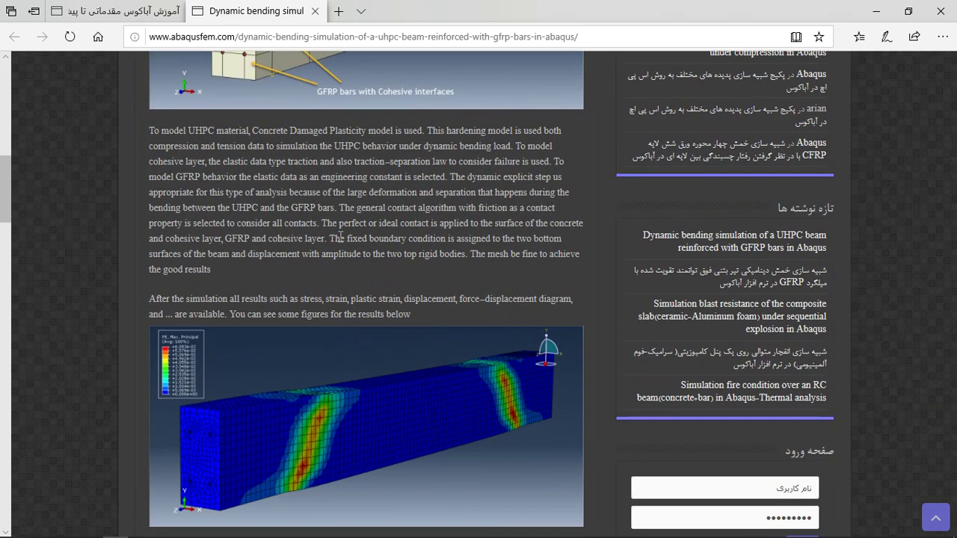
pyautogui.scroll(-1, 330, 191)
pyautogui.scroll(-2, 329, 192)
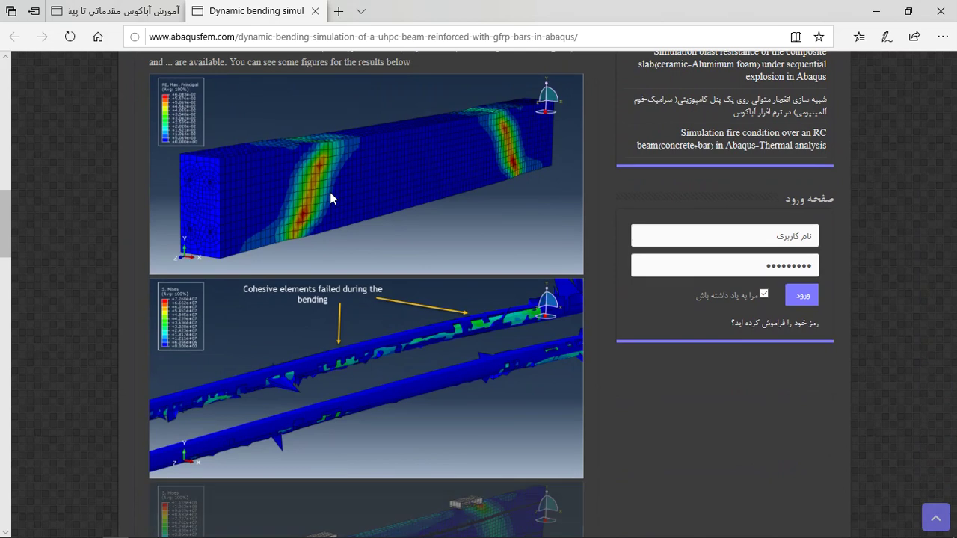
pyautogui.scroll(-5, 330, 192)
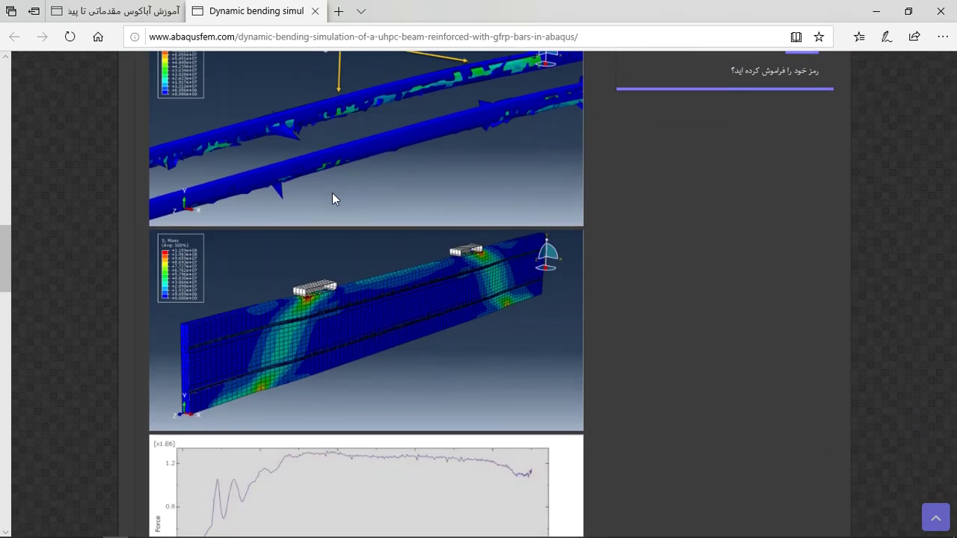
pyautogui.scroll(-5, 332, 193)
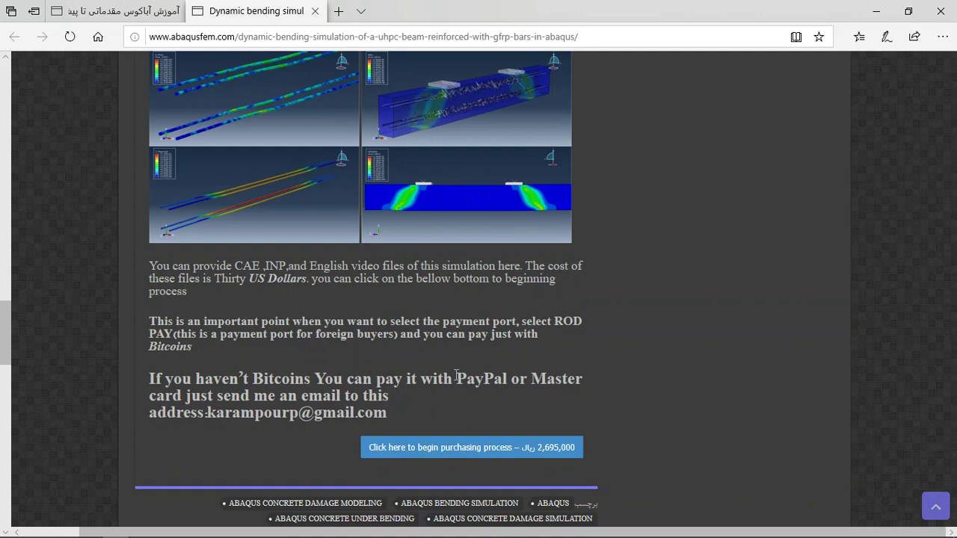
pyautogui.moveTo(457, 379); pyautogui.dragTo(507, 381)
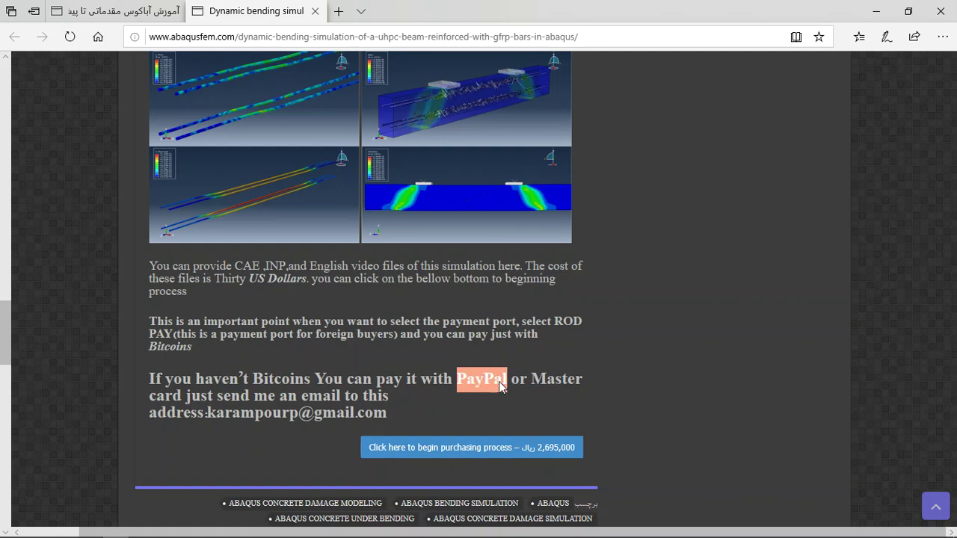
pyautogui.moveTo(388, 416); pyautogui.dragTo(215, 408)
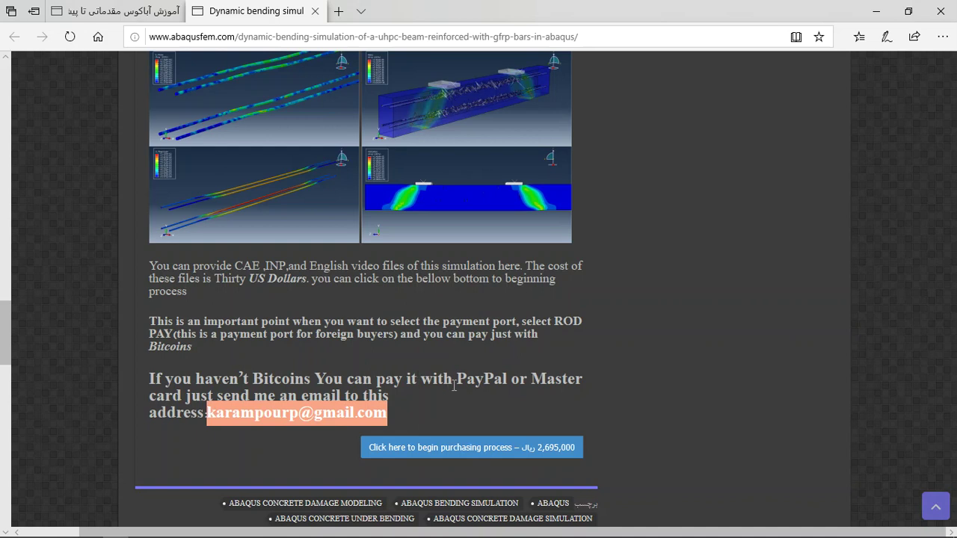
pyautogui.moveTo(454, 378); pyautogui.dragTo(508, 378)
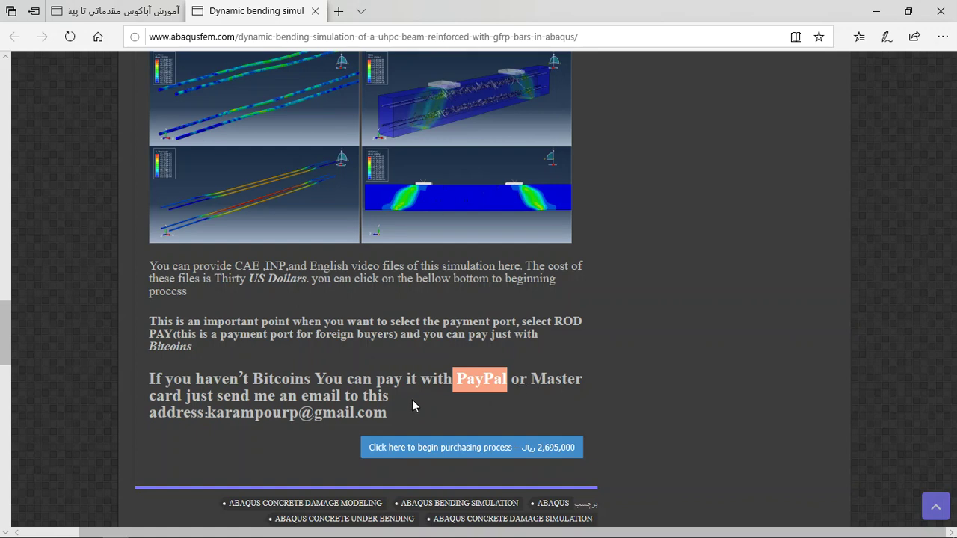